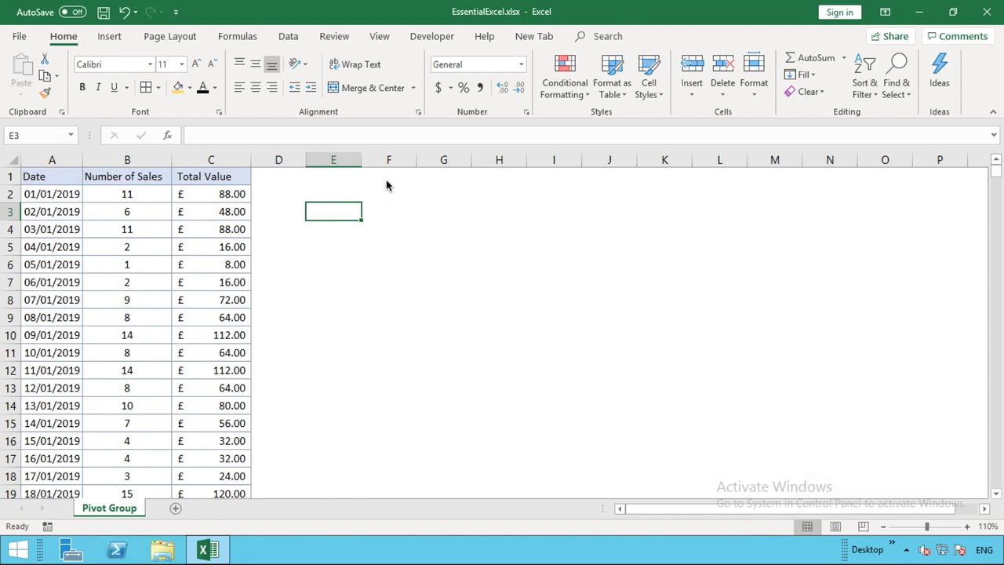
Create a PivotTable from the range A1:C230, placed on the existing Pivot Group worksheet at cell F1
click(414, 181)
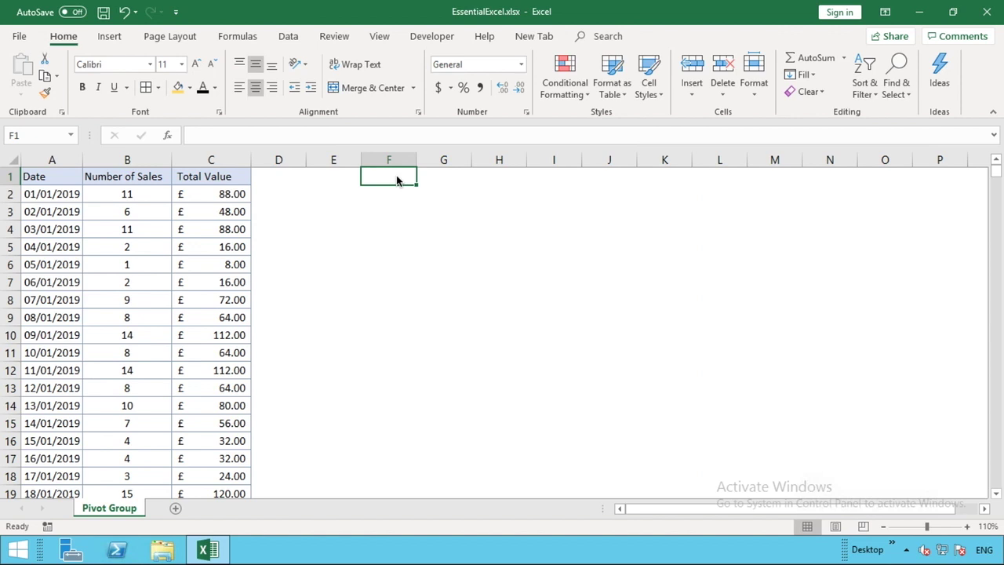
click(109, 36)
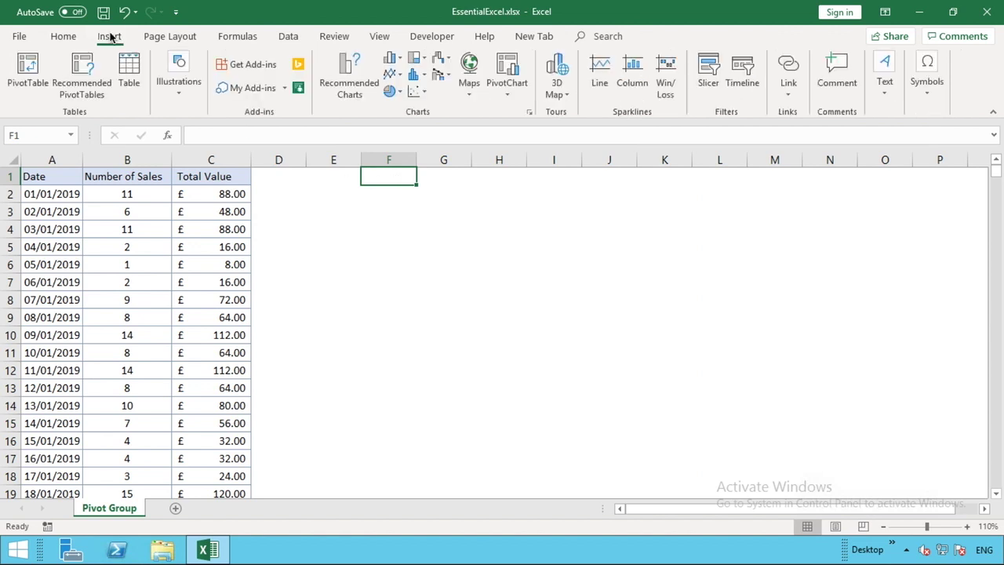
click(37, 69)
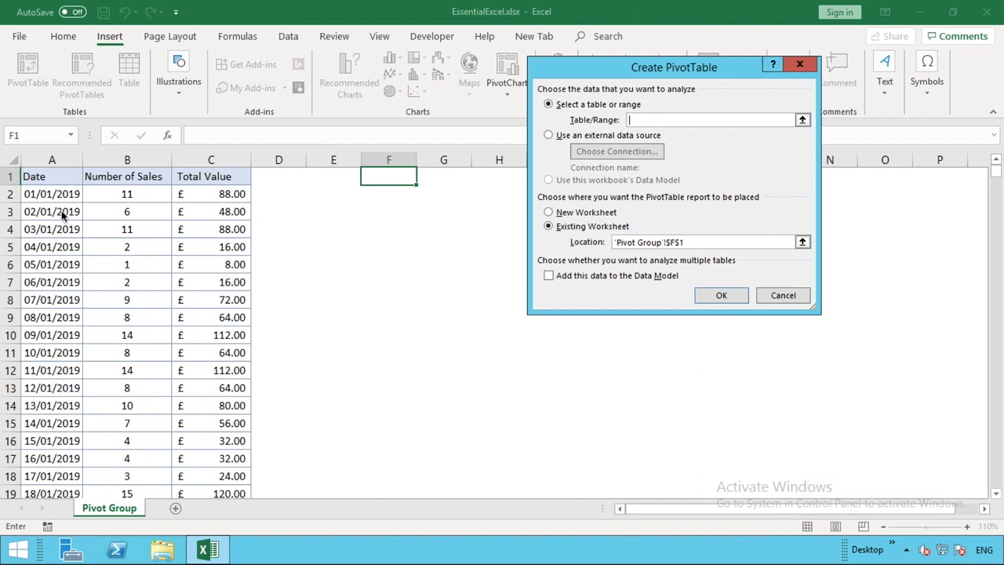
drag(996, 173, 996, 332)
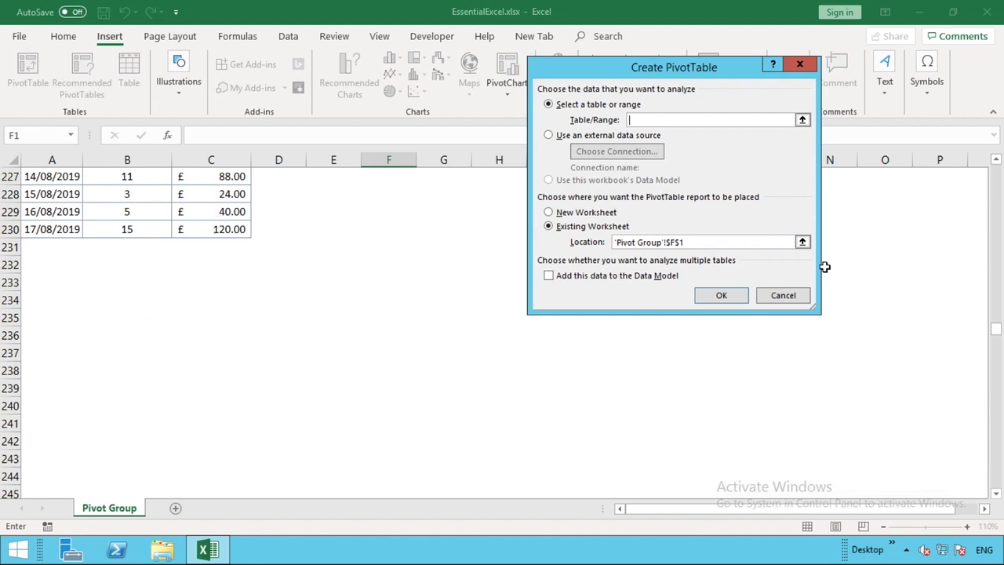
key(ctrl+End)
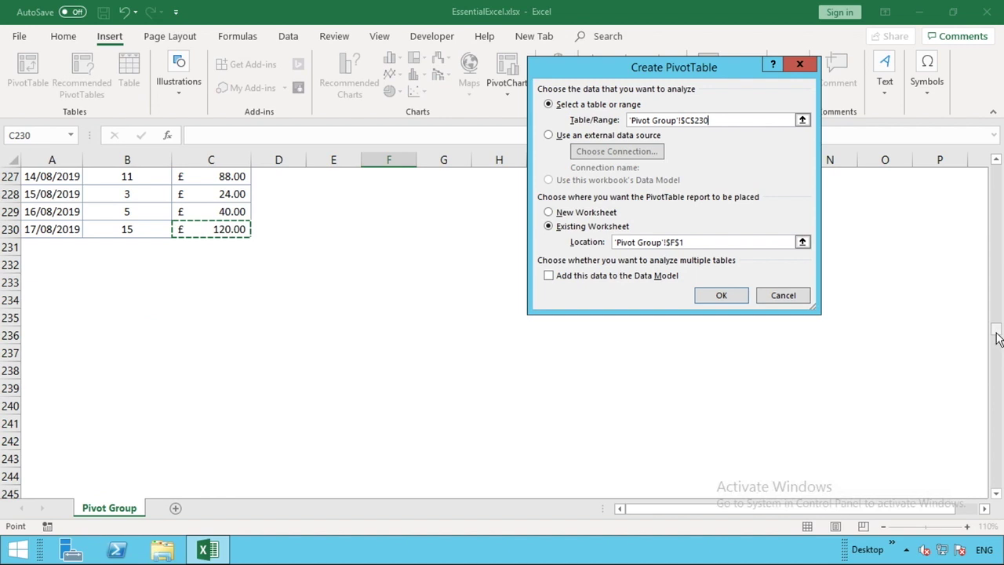
drag(996, 332, 996, 153)
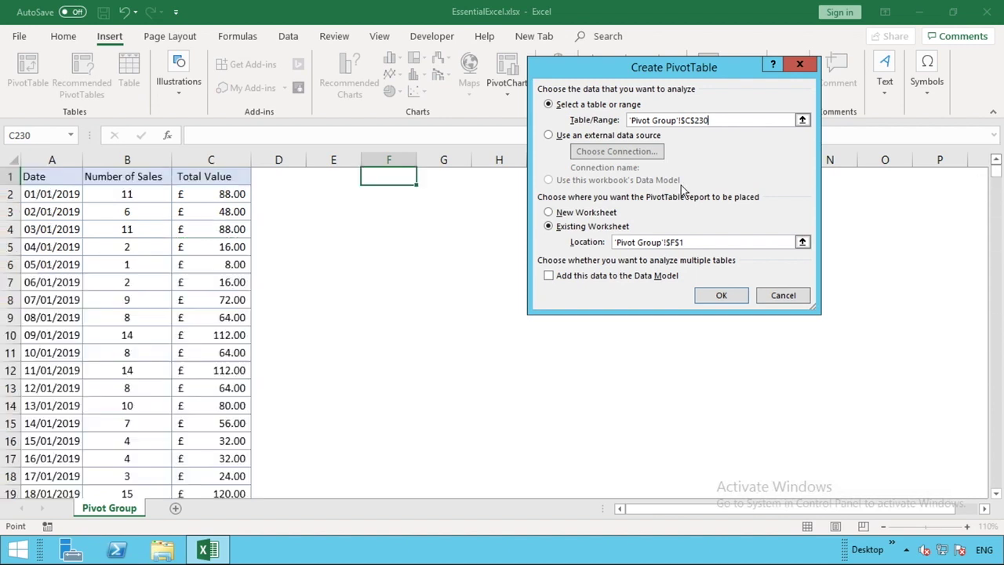
shift+click(45, 176)
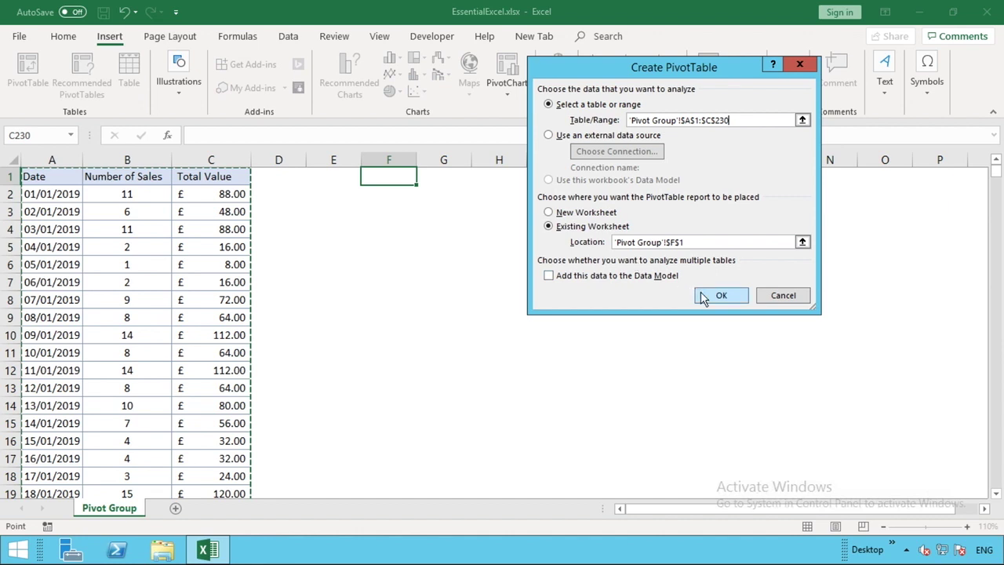
click(702, 297)
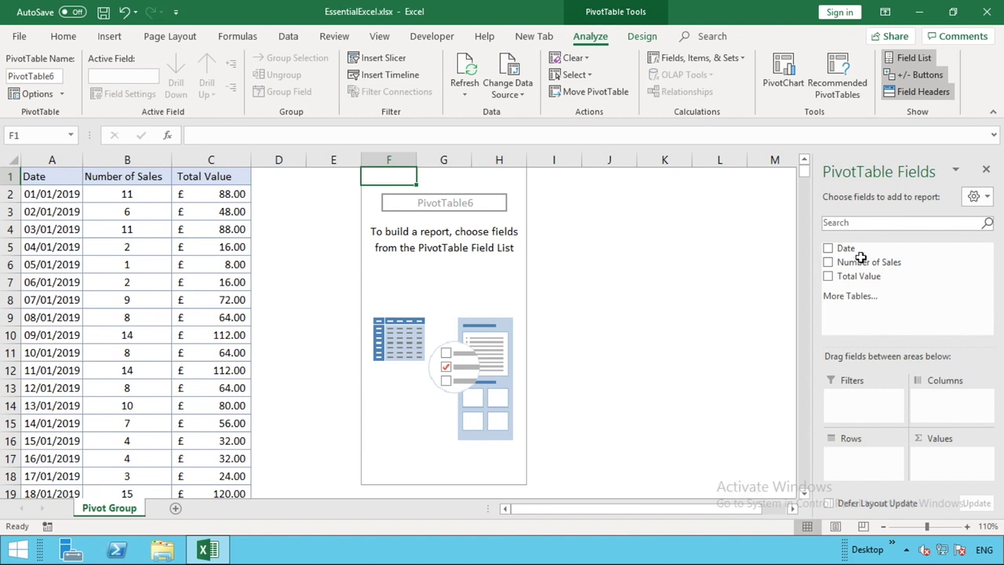
Add the Date field to the PivotTable rows, and expand February to view its daily entries before collapsing it again
drag(863, 249, 857, 460)
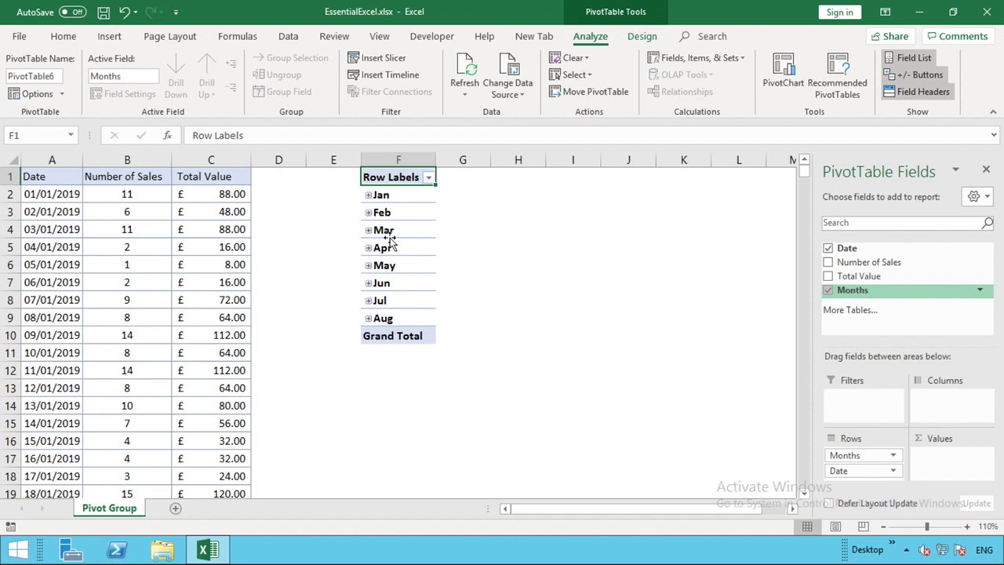
click(367, 212)
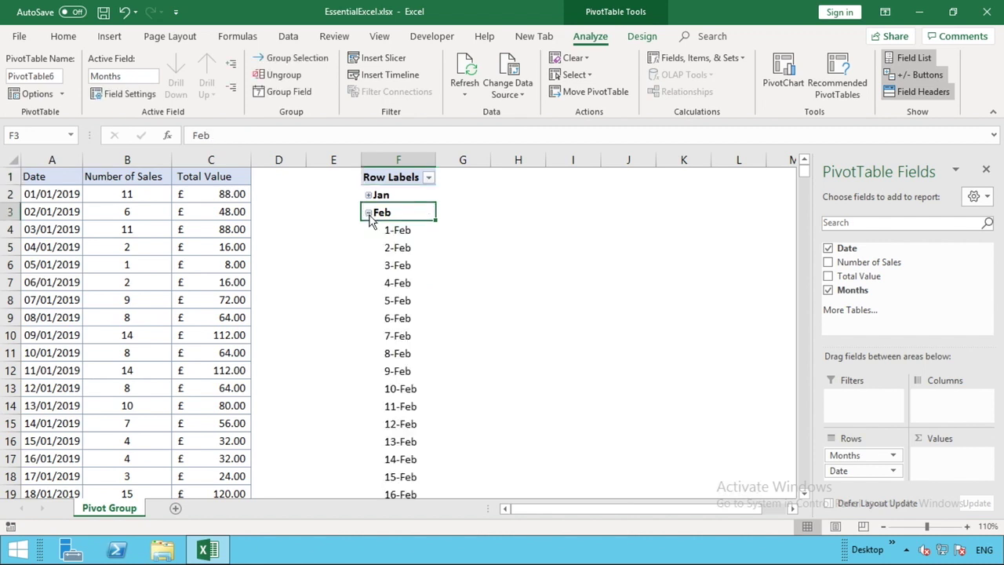
click(369, 212)
click(369, 213)
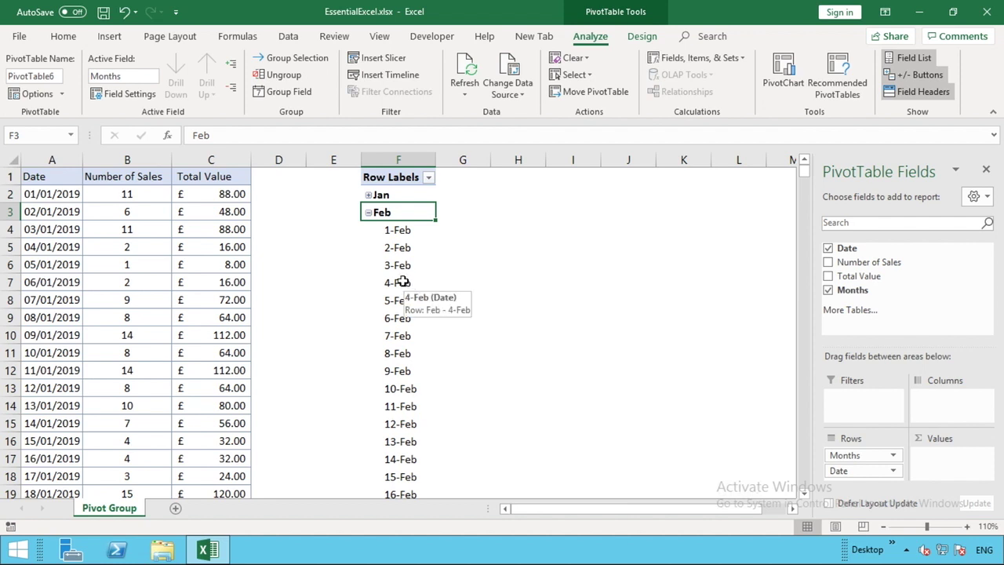
click(368, 212)
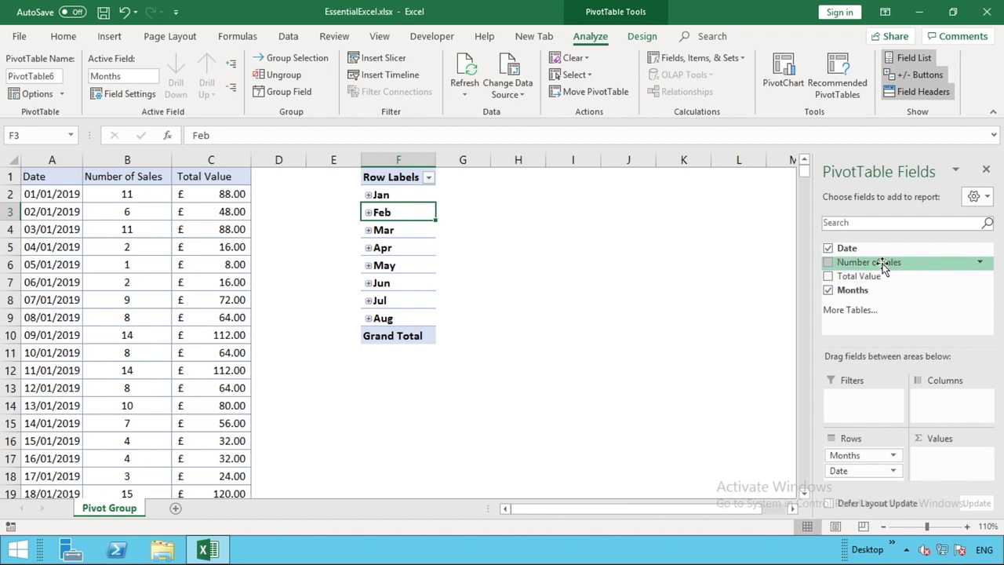
Add the Number of Sales and Total Value fields to the PivotTable as summed values
drag(884, 262, 943, 462)
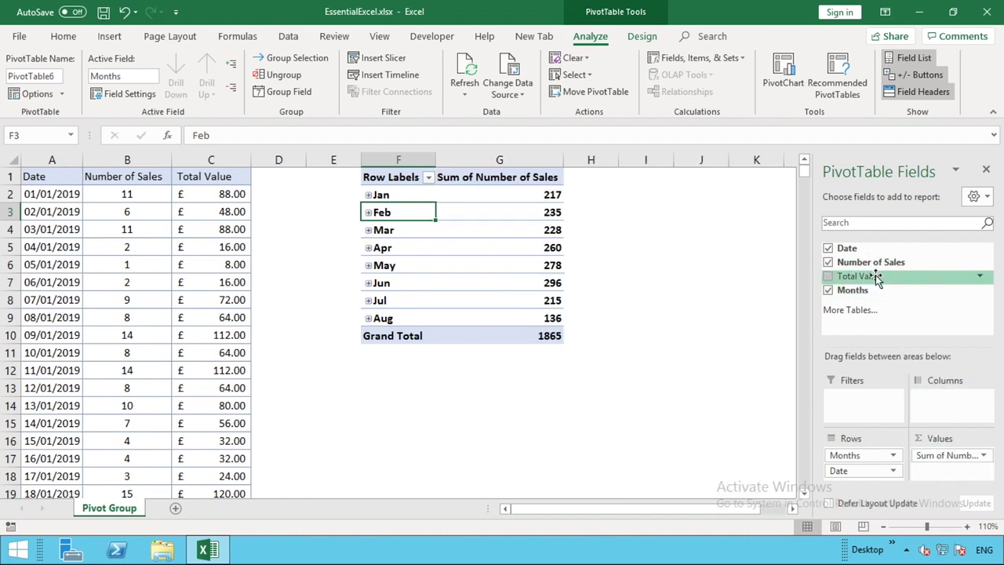
drag(875, 276, 943, 468)
click(643, 336)
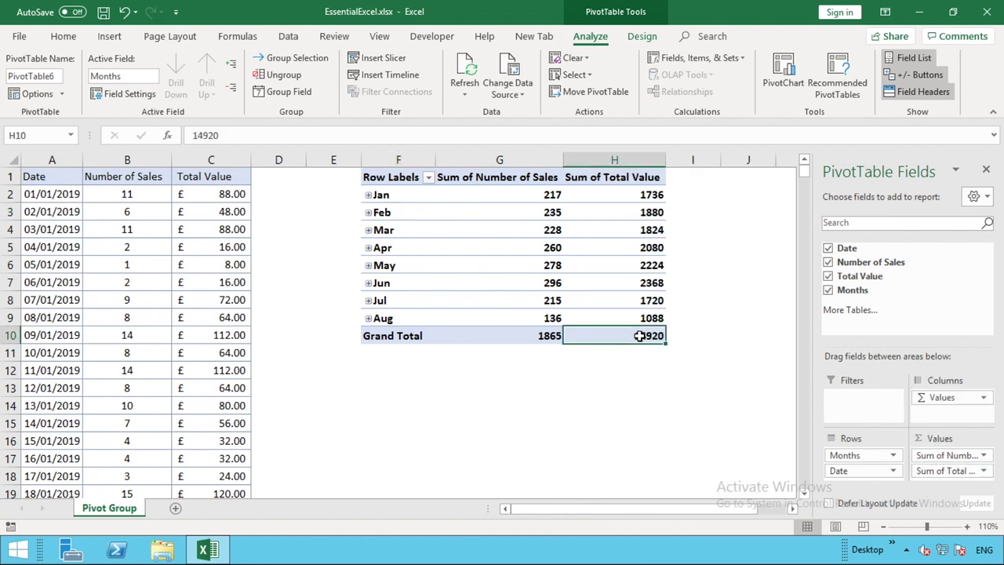
Format the Sum of Number of Sales field as Number with 0 decimal places and the 1000 separator
click(548, 228)
right_click(548, 229)
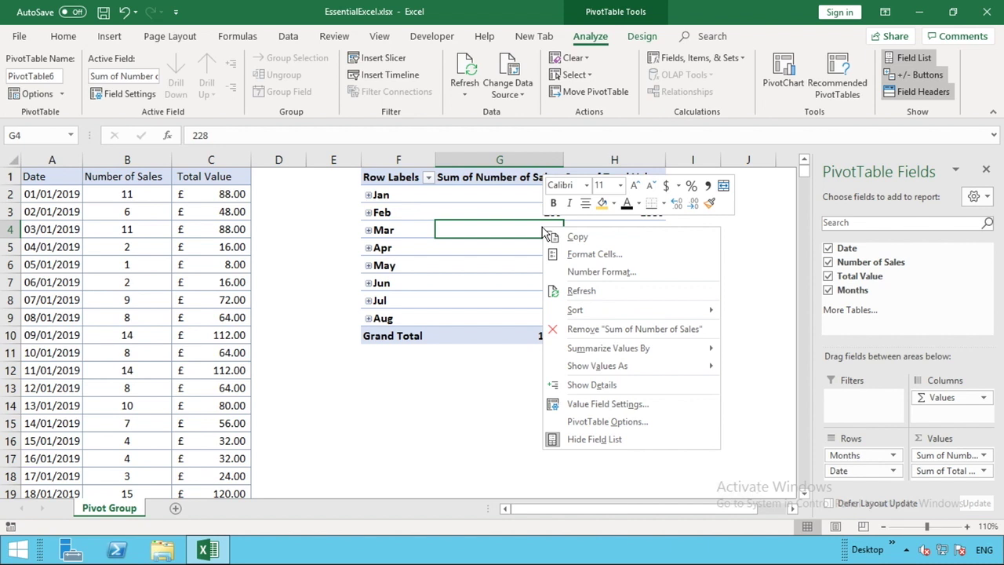
click(595, 404)
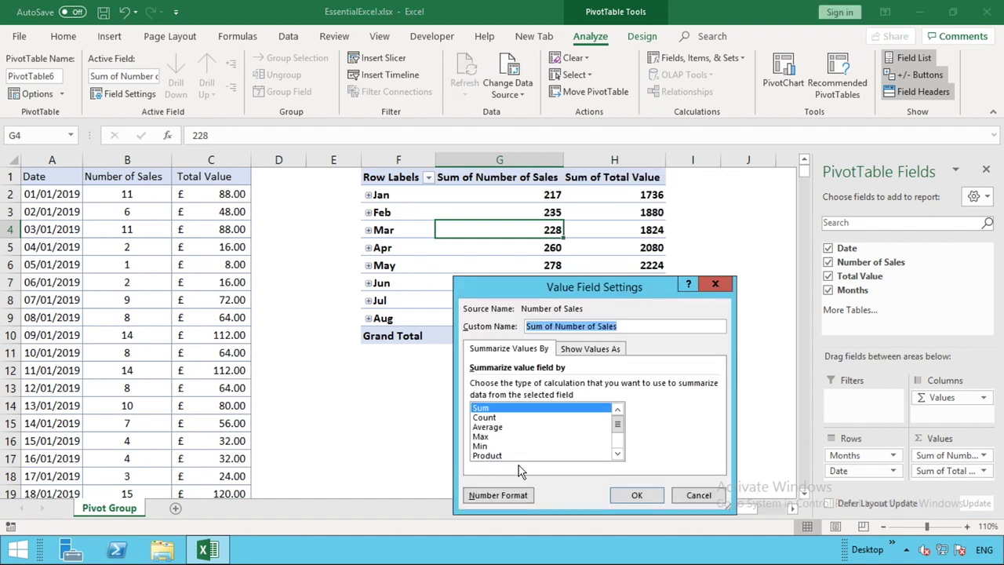
click(477, 498)
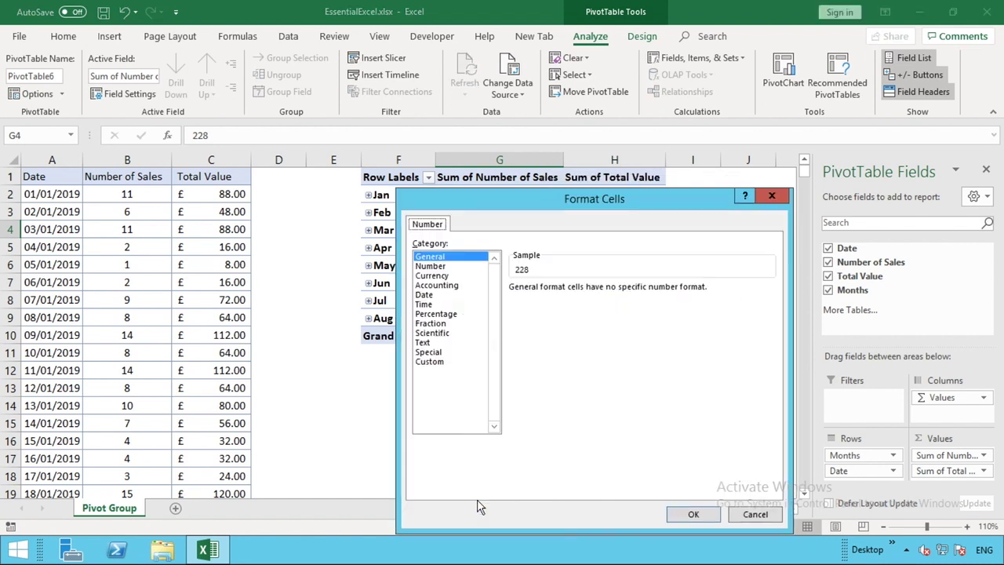
click(439, 267)
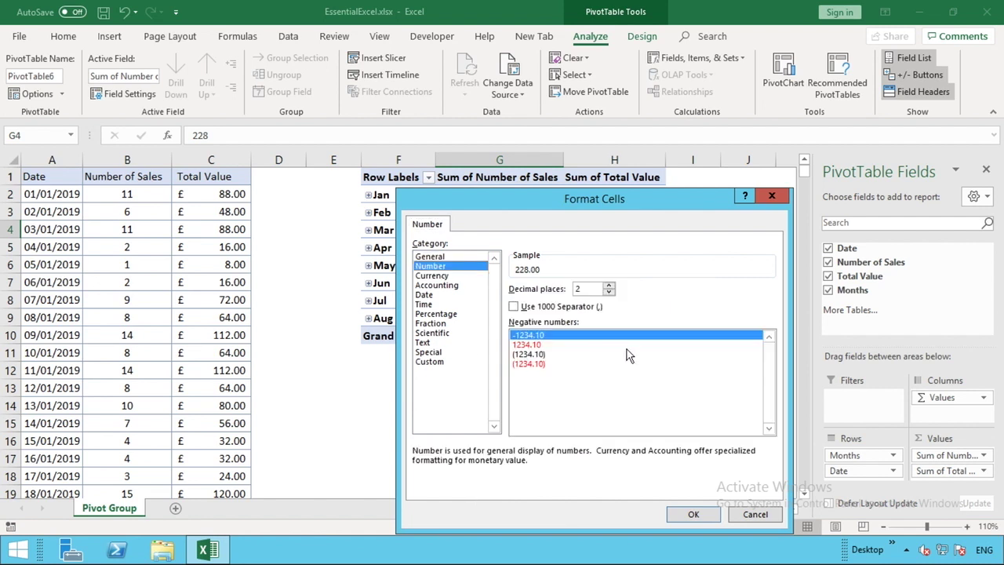
click(609, 292)
click(608, 293)
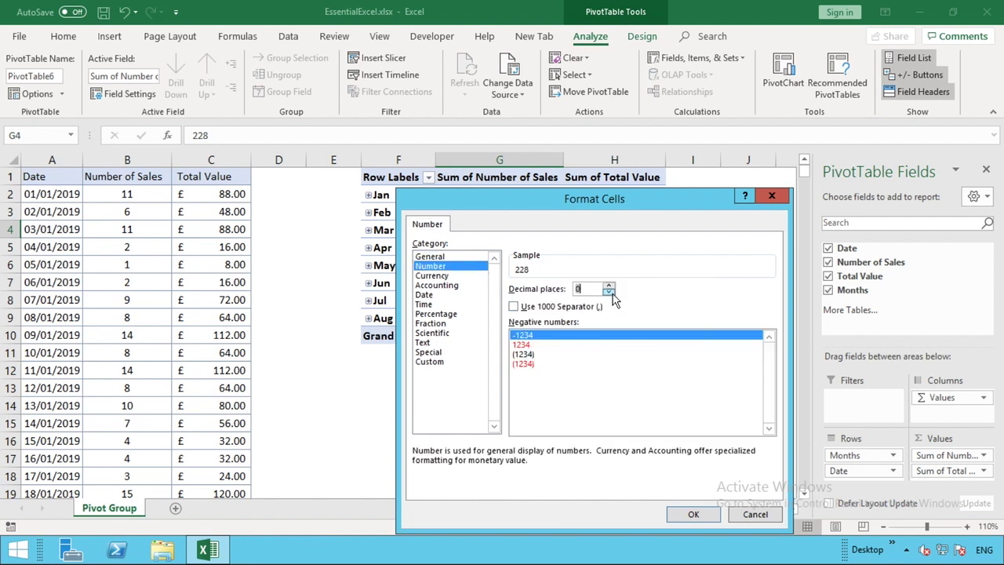
click(515, 307)
click(695, 514)
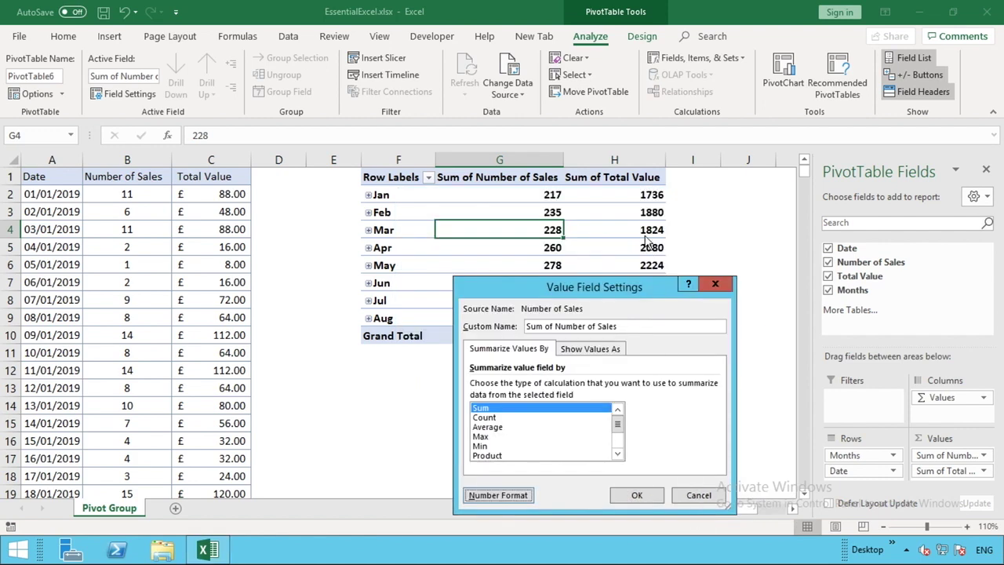
click(631, 497)
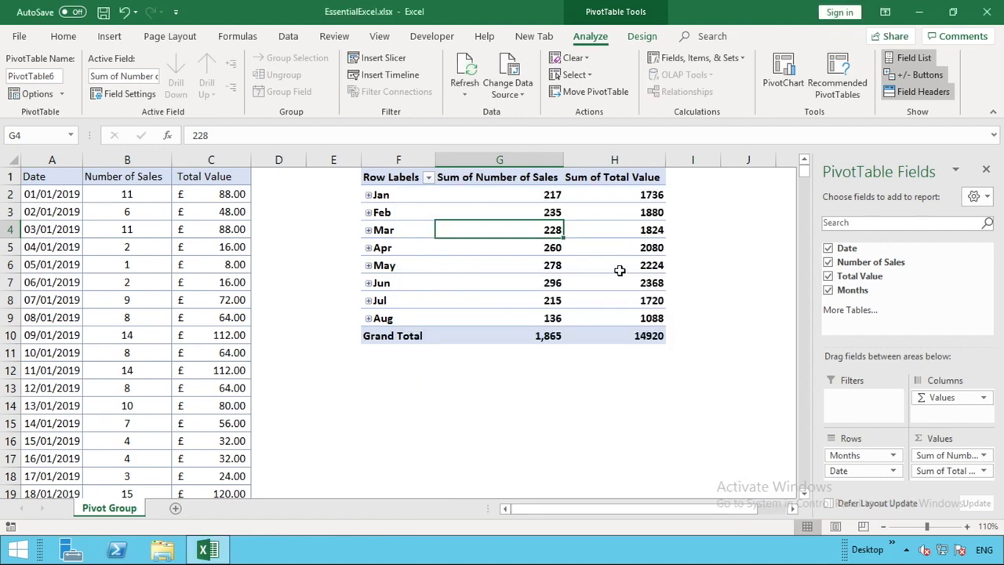
Format the Sum of Total Value field as Number with 0 decimal places and the 1000 separator
click(620, 262)
right_click(621, 264)
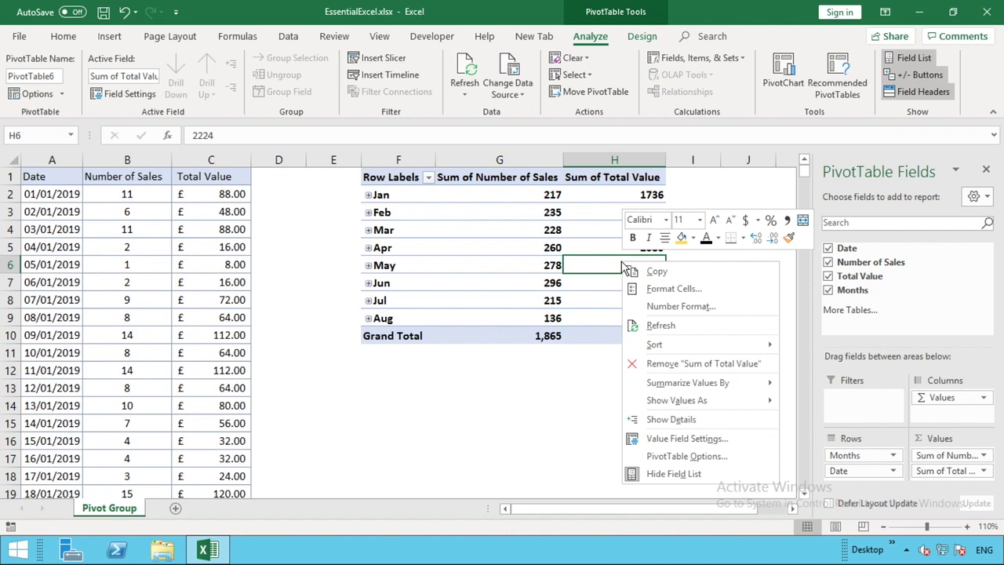
click(672, 441)
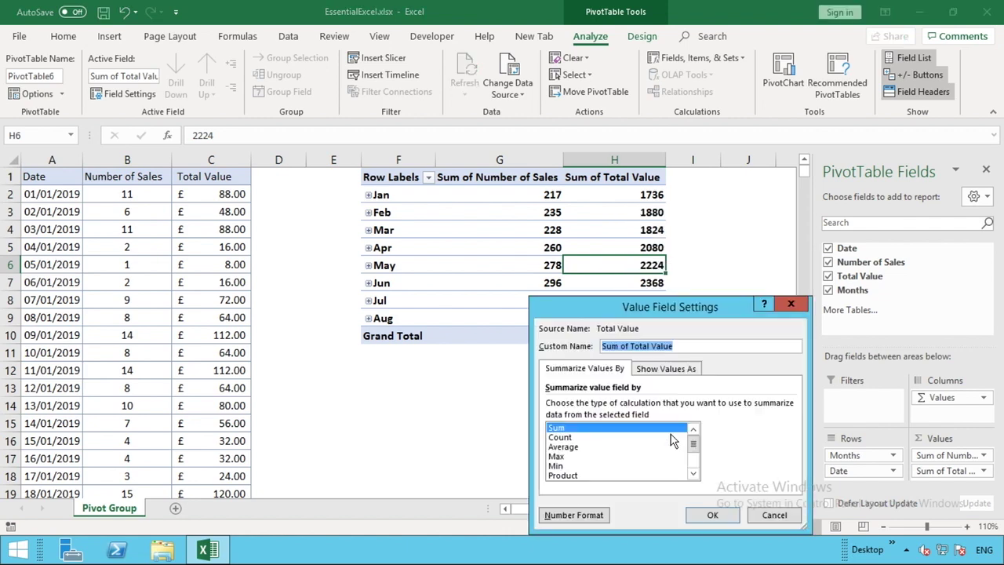
click(573, 515)
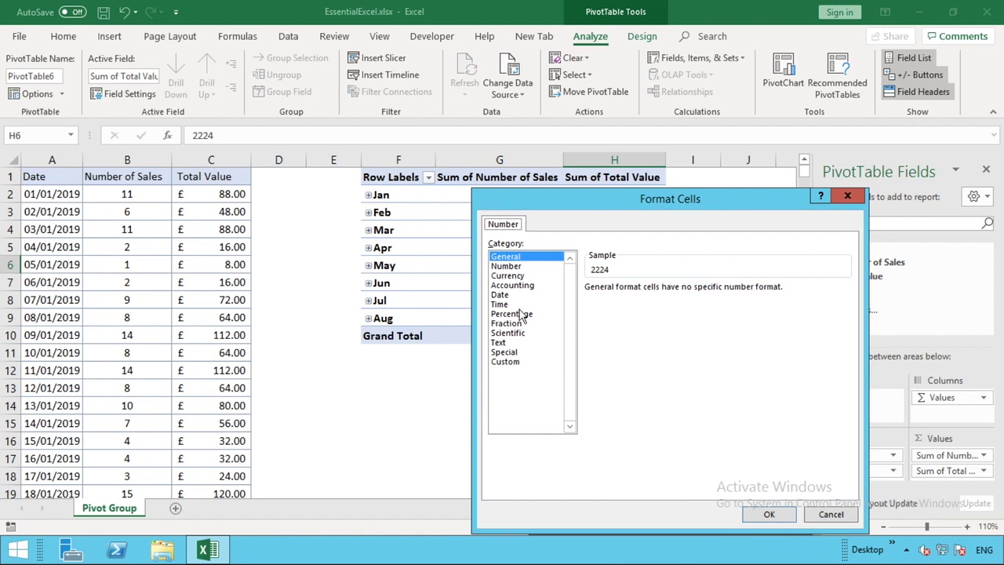
click(508, 267)
click(600, 306)
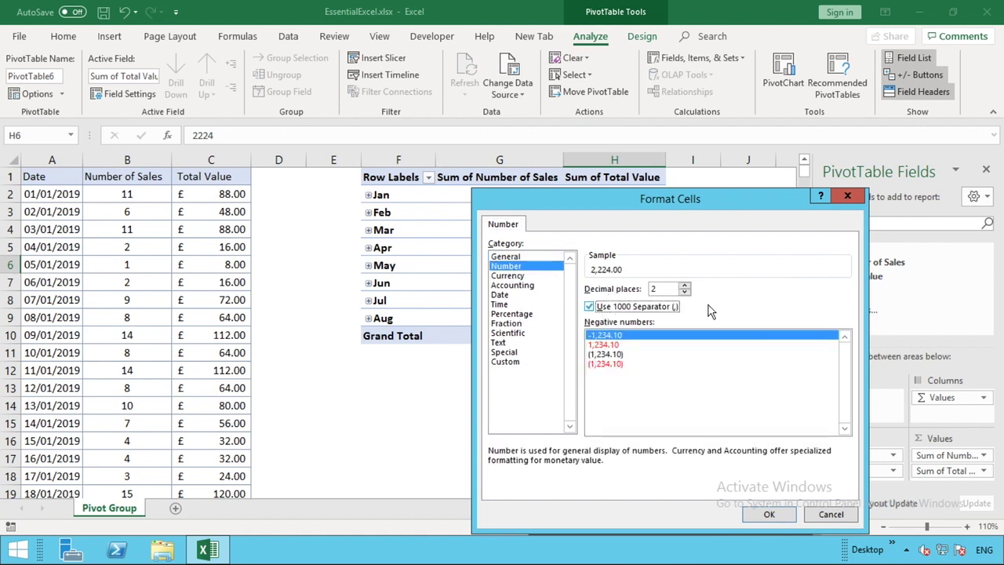
key(shift+Tab)
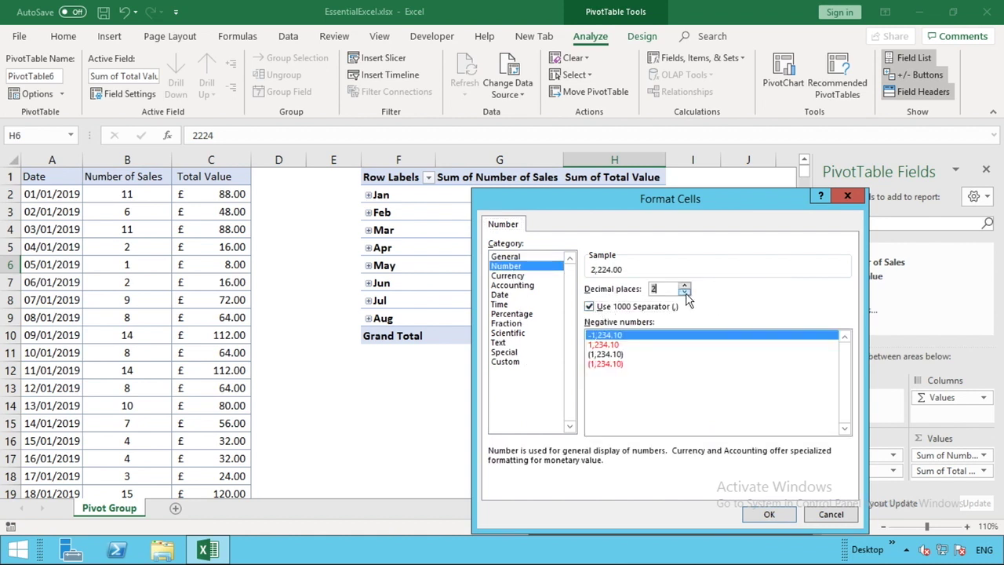
click(684, 292)
click(684, 292)
click(768, 513)
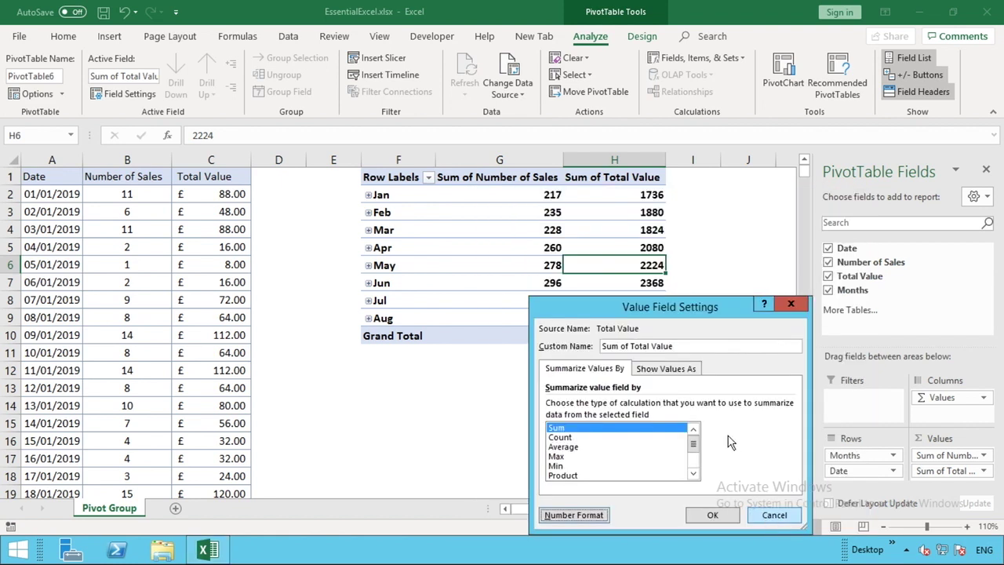
click(715, 516)
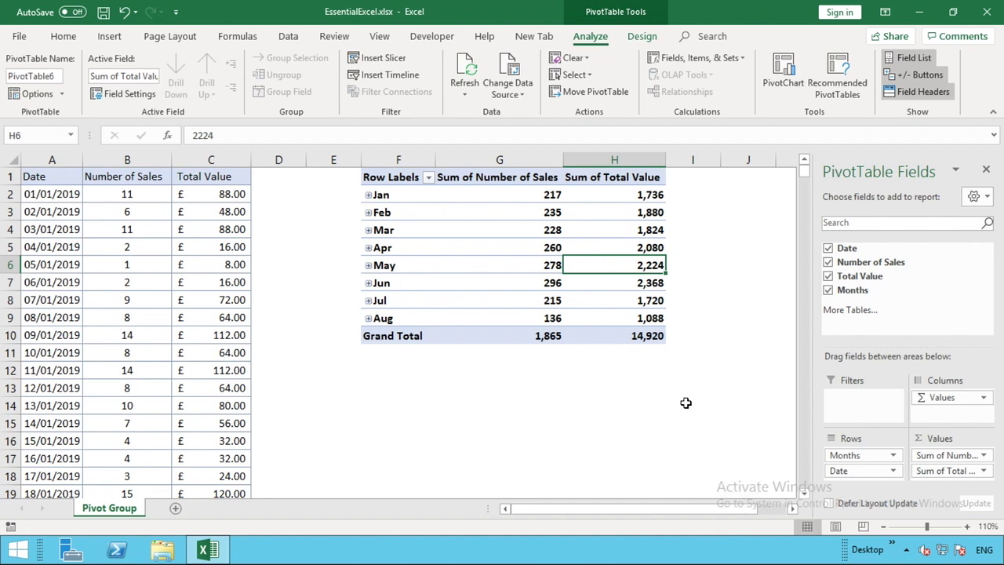
click(546, 197)
click(648, 199)
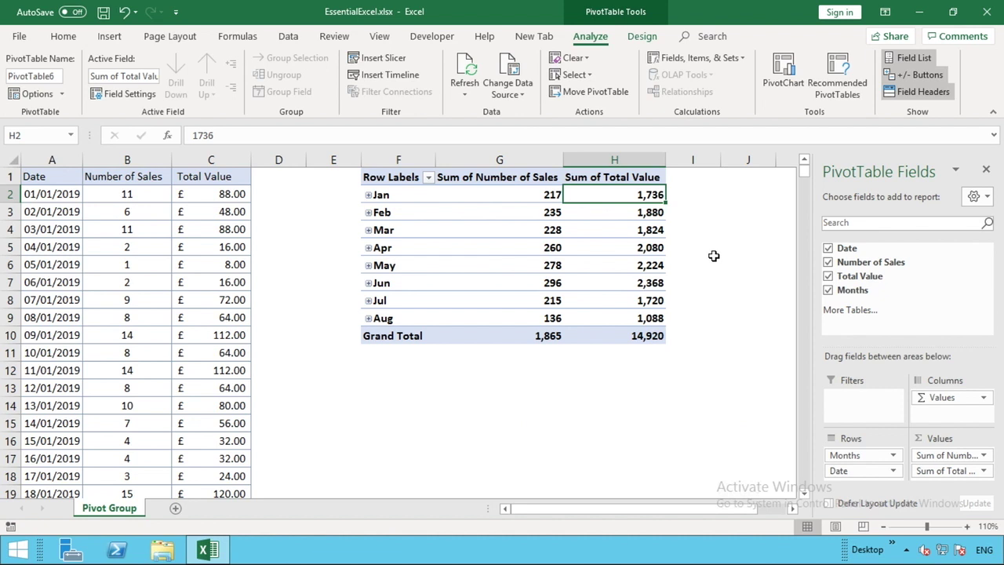
click(645, 335)
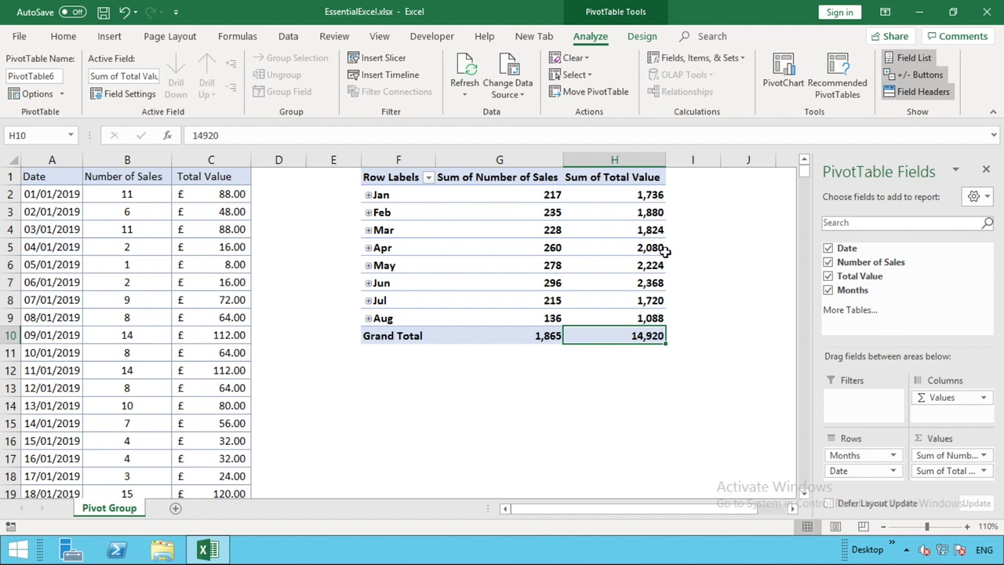
click(652, 283)
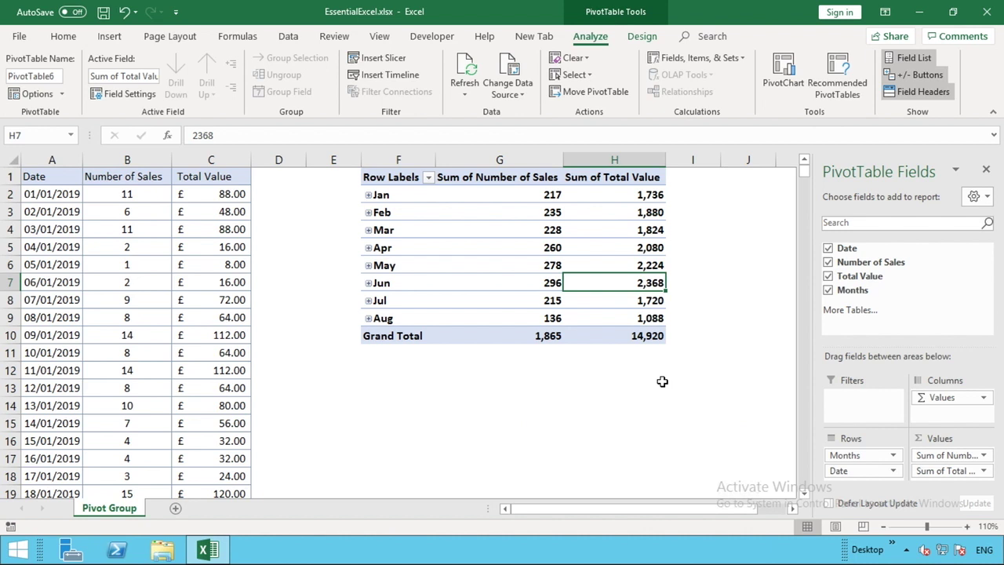
click(655, 320)
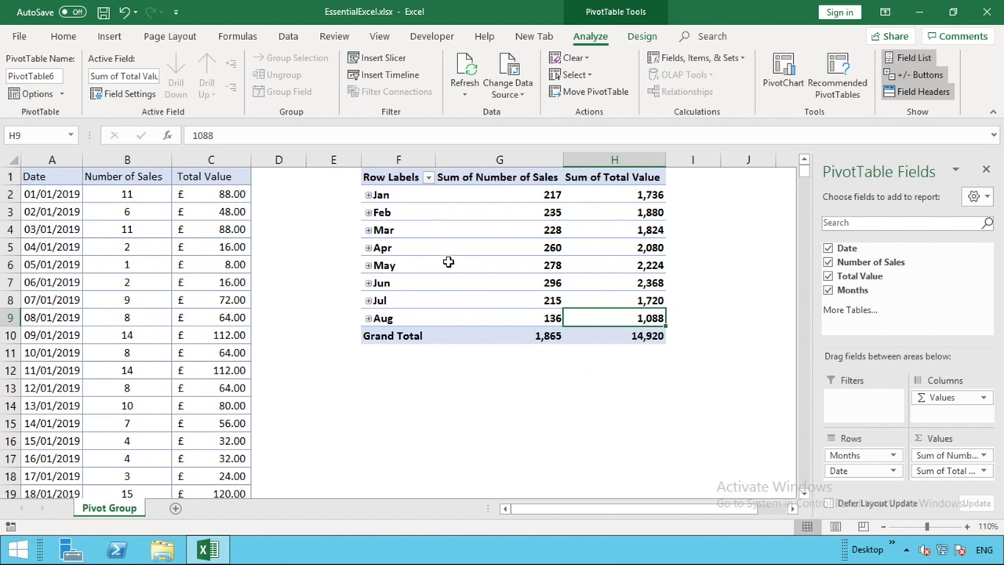
Add Years to the PivotTable's date grouping so the row dates are grouped by Days, Months and Years
click(401, 248)
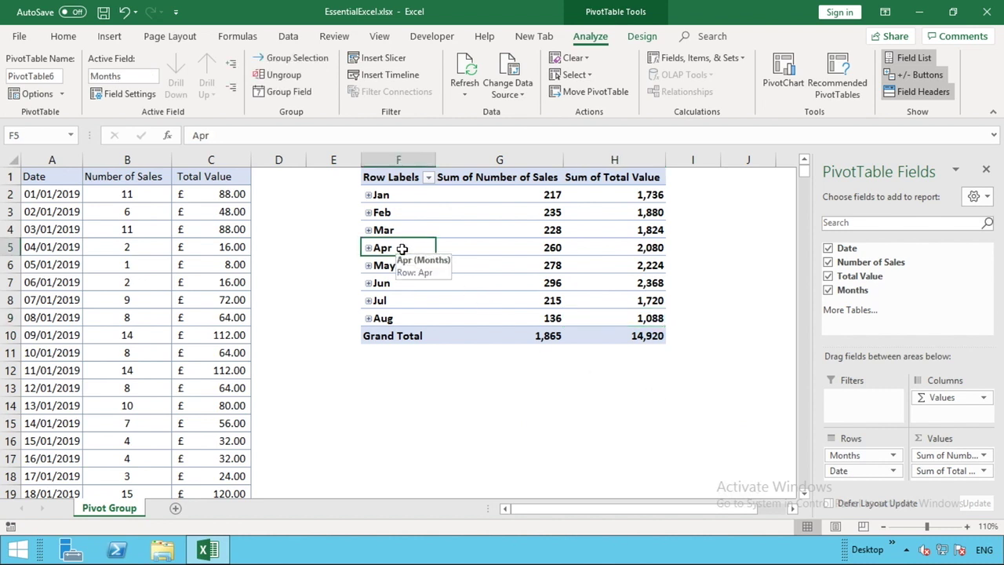
right_click(403, 250)
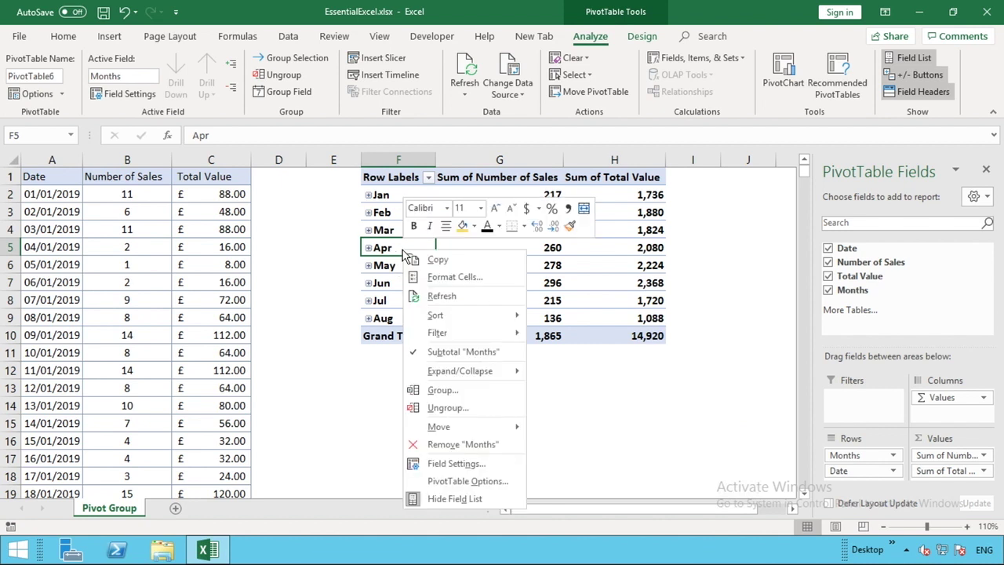
click(433, 391)
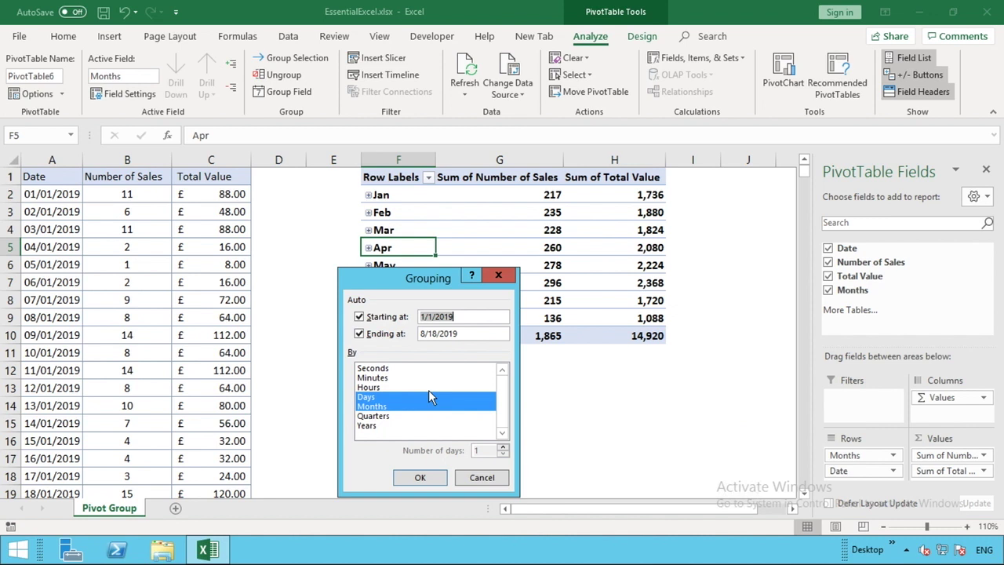
click(371, 427)
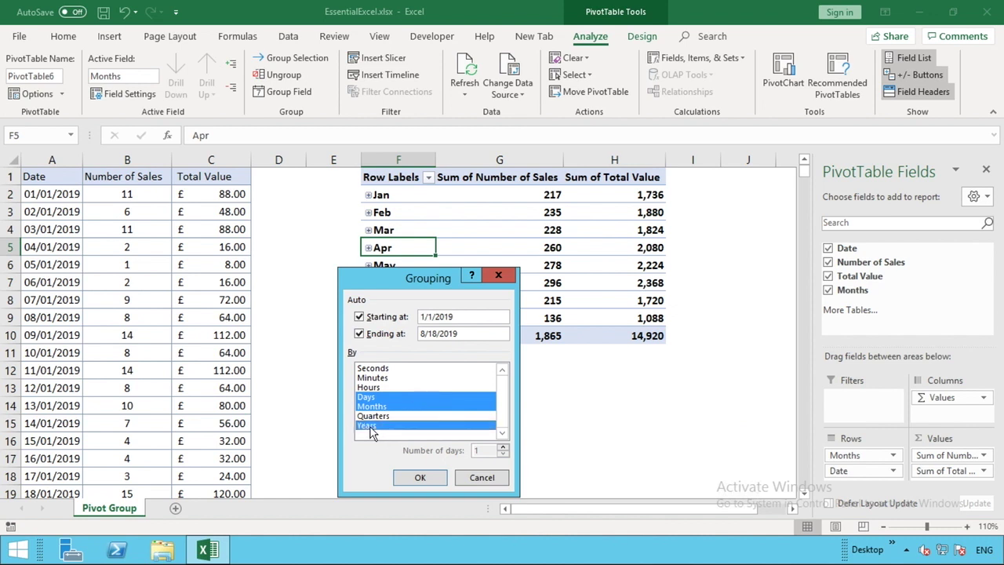
click(417, 478)
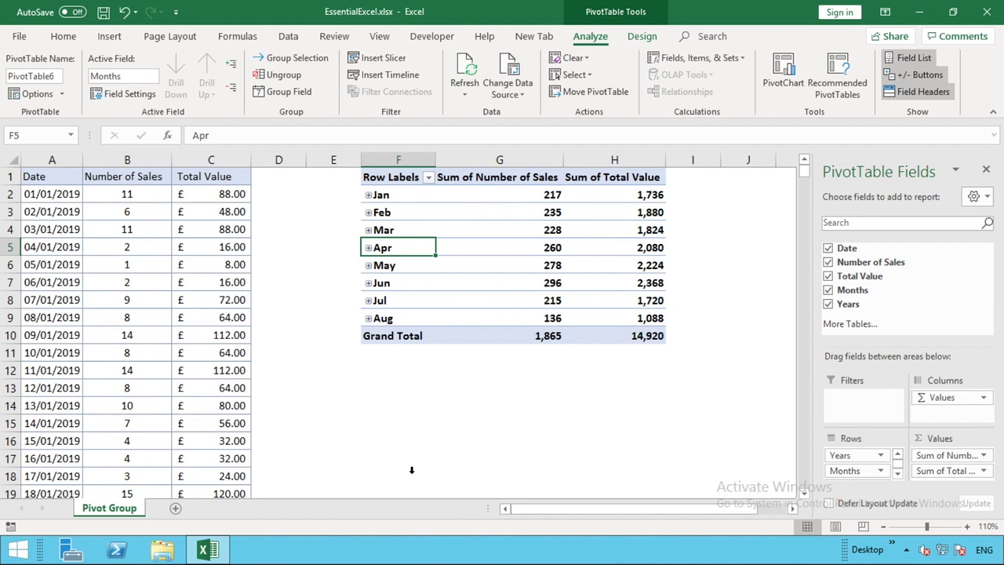
click(411, 470)
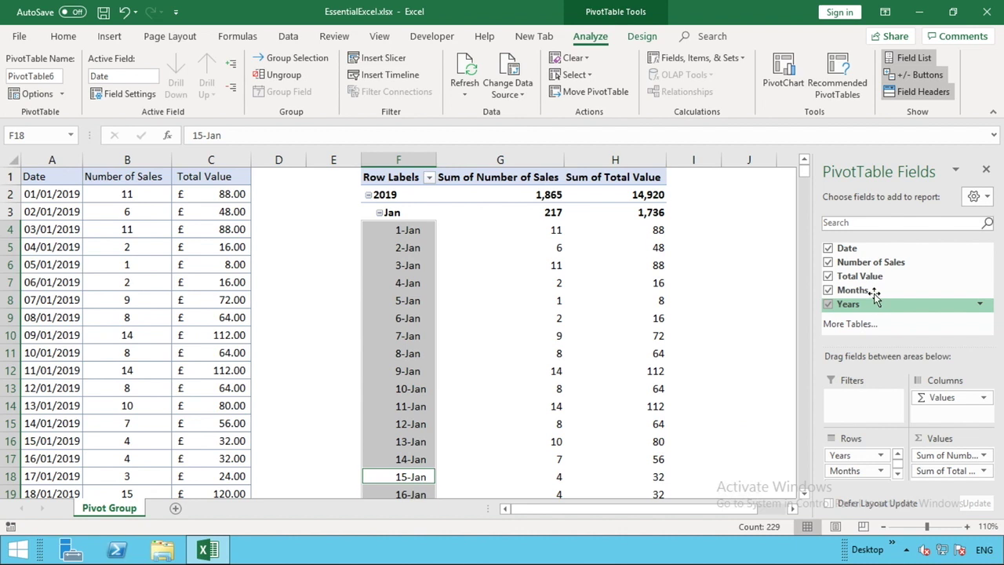
Collapse January and then the entire Months field so the PivotTable shows only month rows under 2019
click(379, 214)
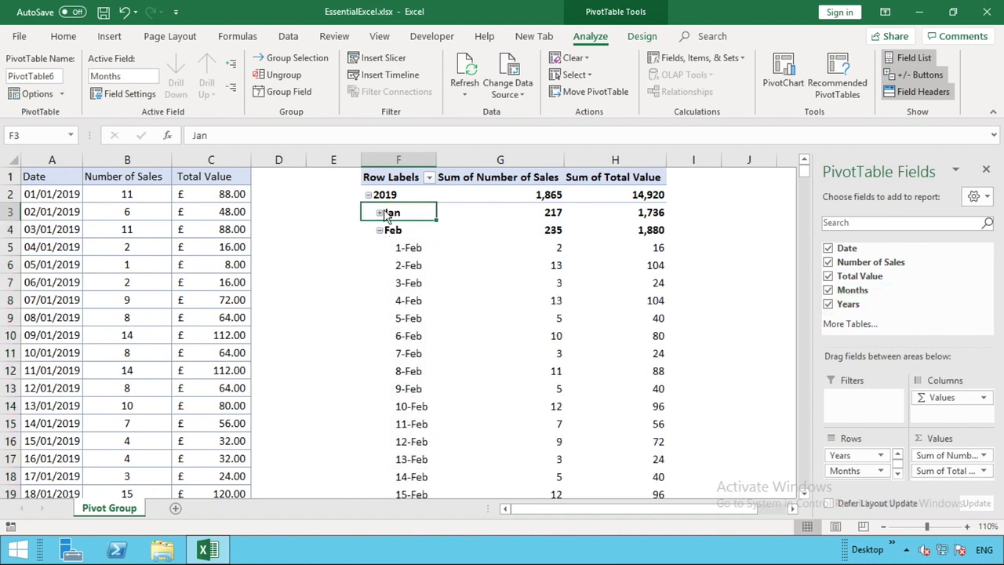
right_click(399, 217)
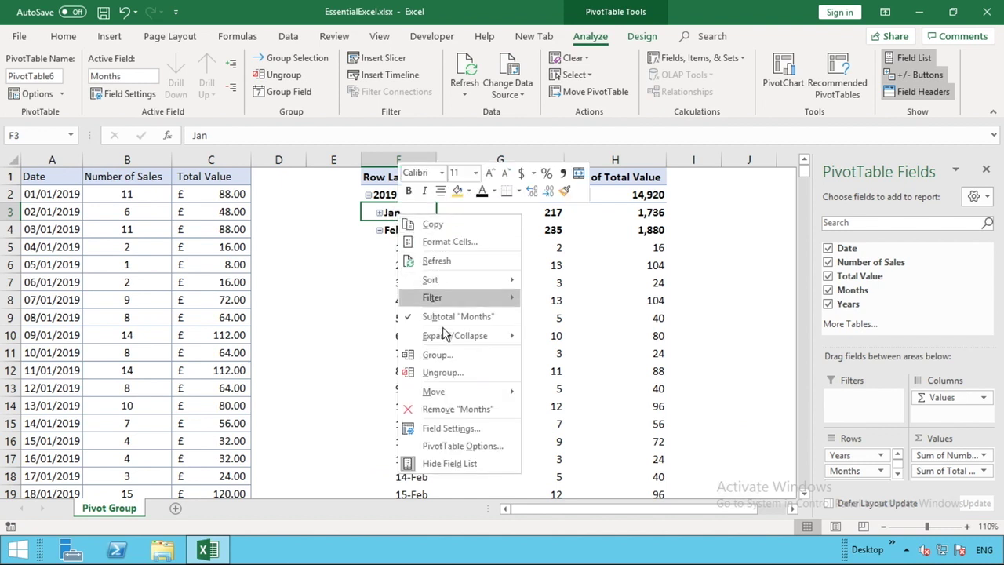
mouse_move(449, 335)
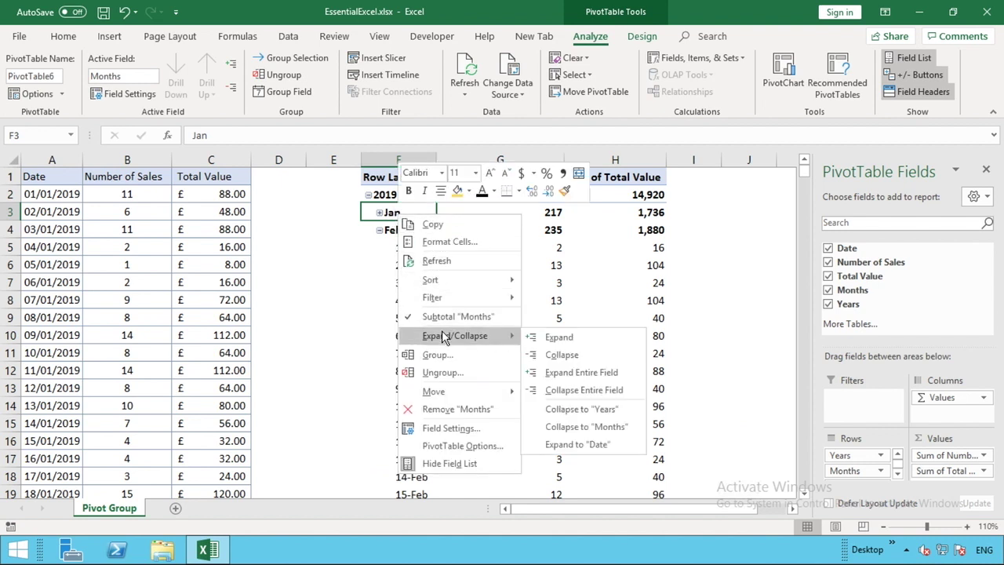
click(570, 389)
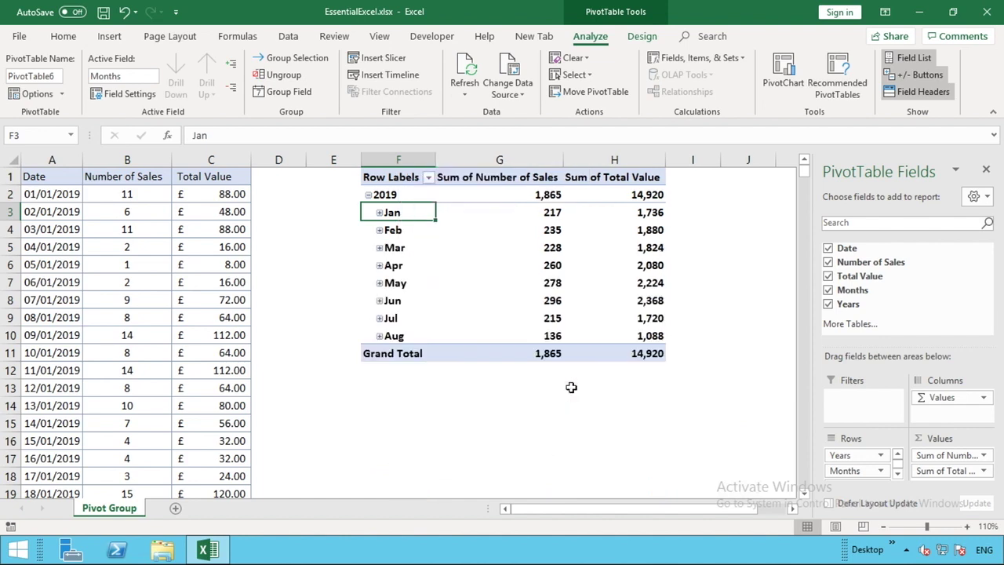
click(437, 423)
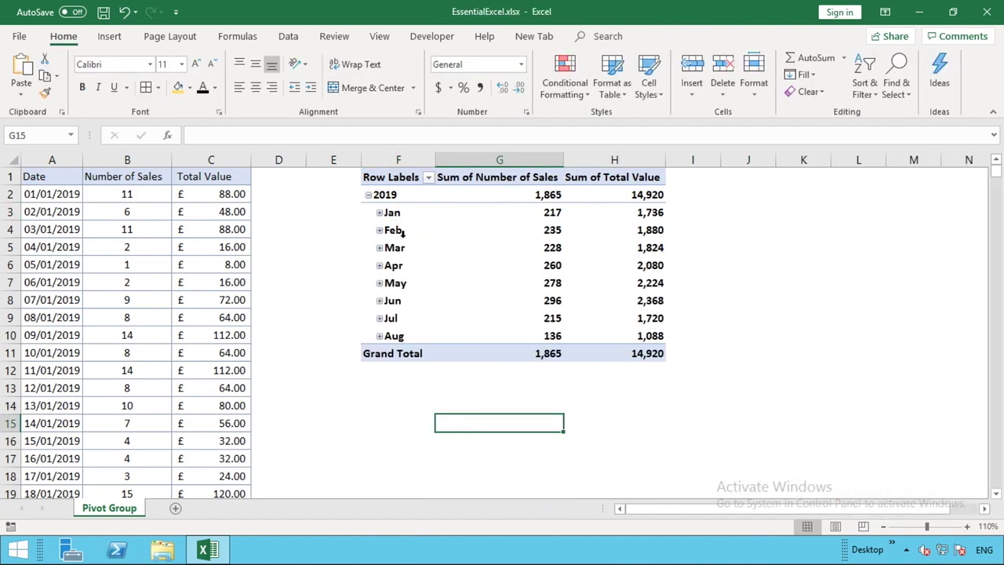
Expand January under 2019 in the PivotTable to view its daily entries
click(385, 195)
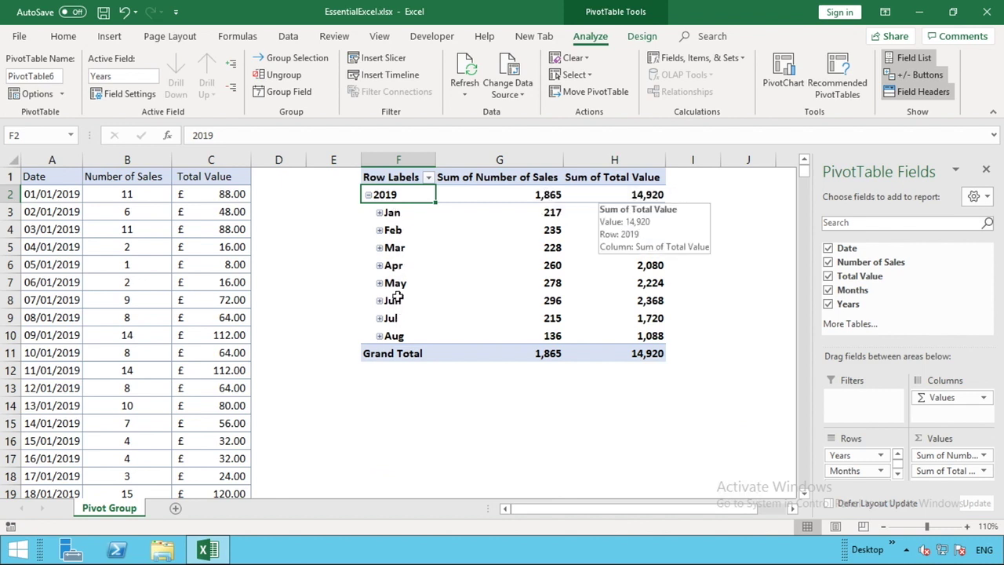
click(380, 213)
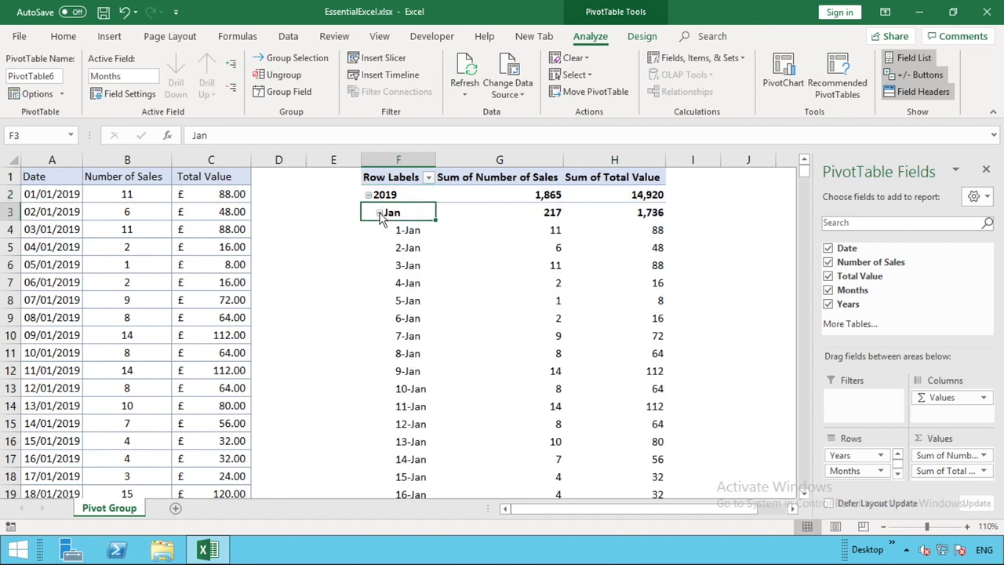